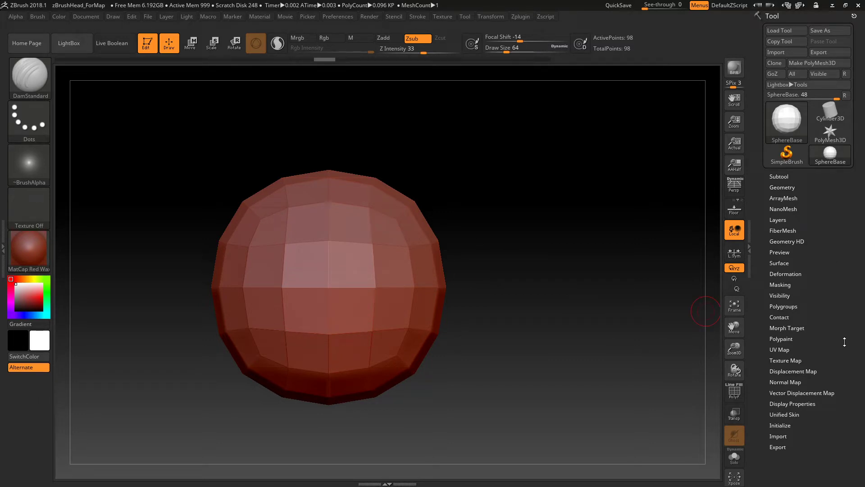
- Store the low-poly sphere as a morph target and subdivide the mesh to level 6
click(786, 328)
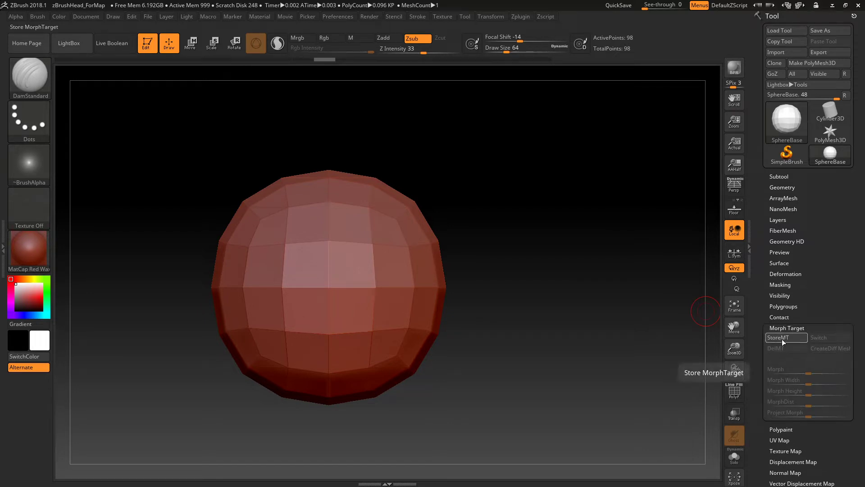
click(782, 337)
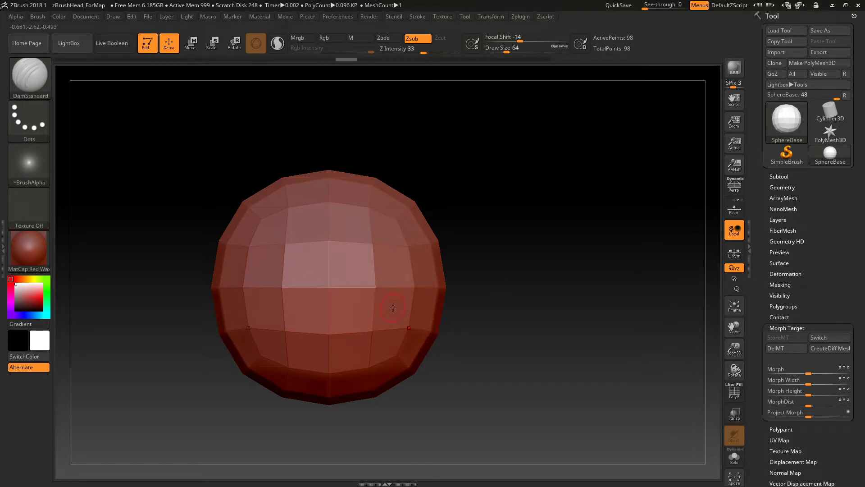
click(775, 327)
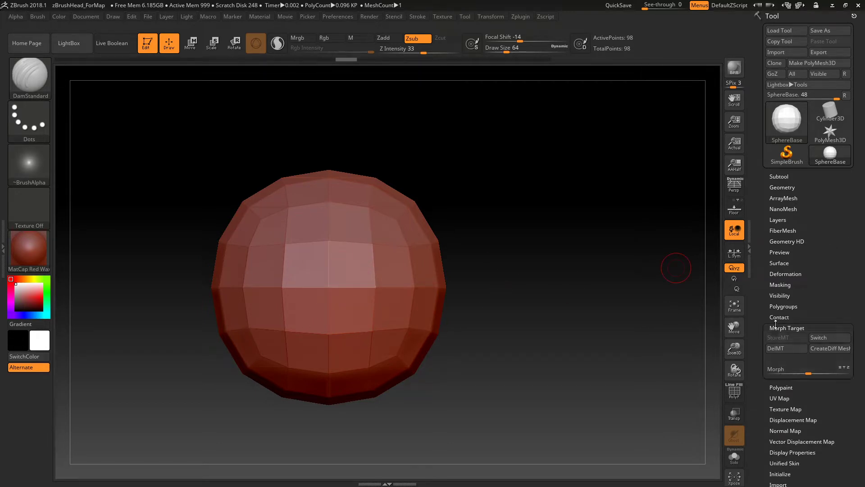
click(772, 188)
click(783, 268)
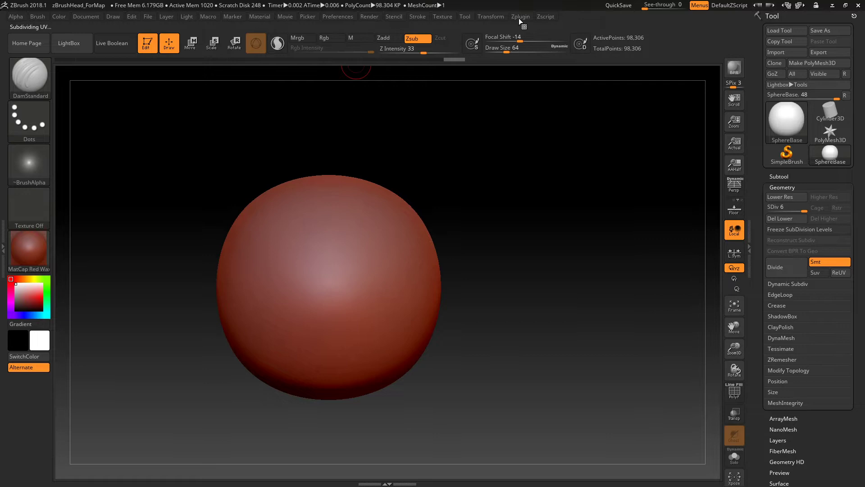
- Try out the X, Y and Z symmetry options and carve test grooves across the sphere with the DamStandard brush
click(487, 17)
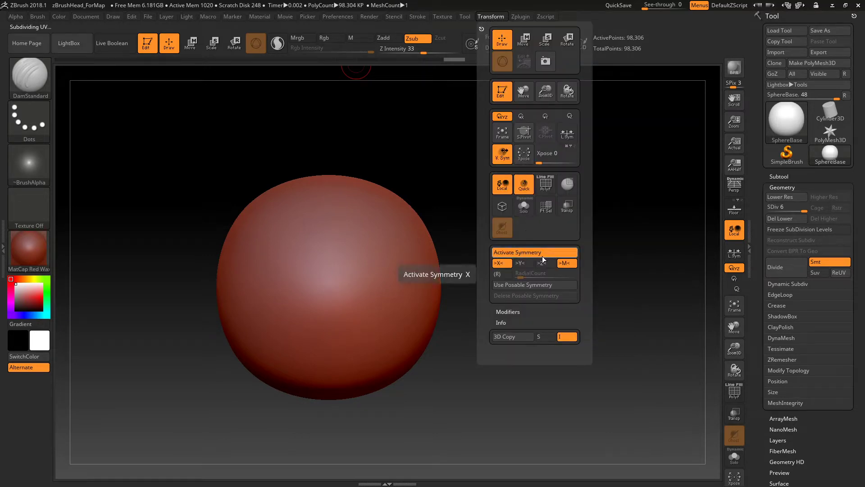
click(514, 253)
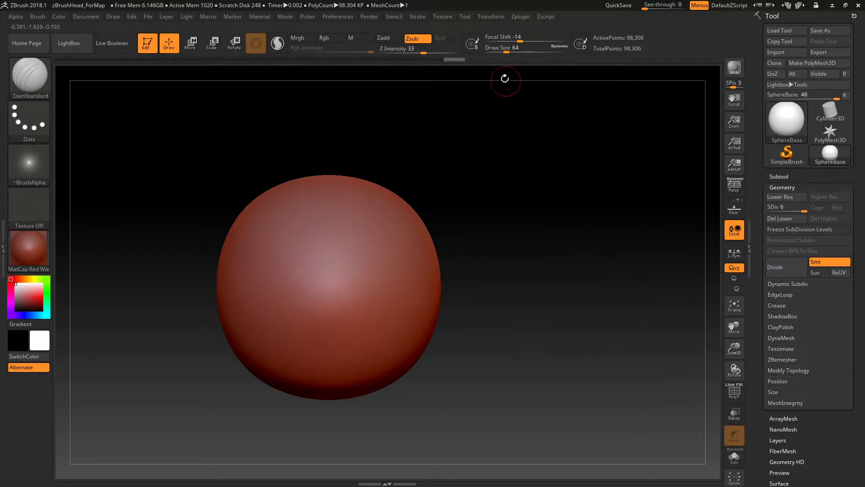
click(491, 16)
click(526, 267)
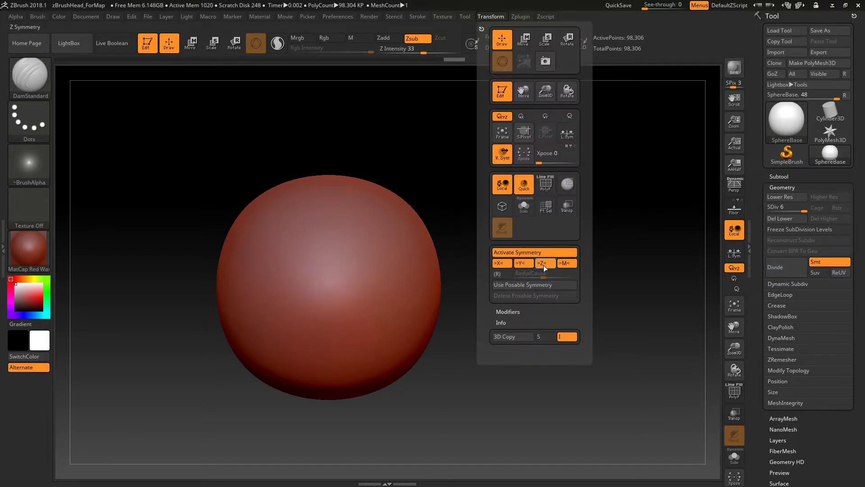
mouse_move(455, 203)
mouse_down()
mouse_move(345, 260)
mouse_move(323, 218)
mouse_move(356, 264)
mouse_move(275, 269)
mouse_move(288, 234)
mouse_move(325, 343)
mouse_move(271, 323)
mouse_up()
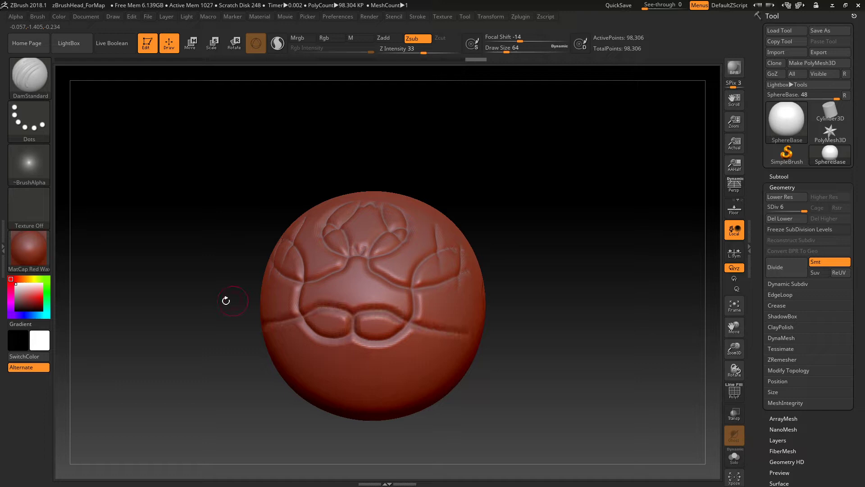
mouse_move(226, 299)
mouse_down()
mouse_move(227, 355)
mouse_move(201, 332)
mouse_up()
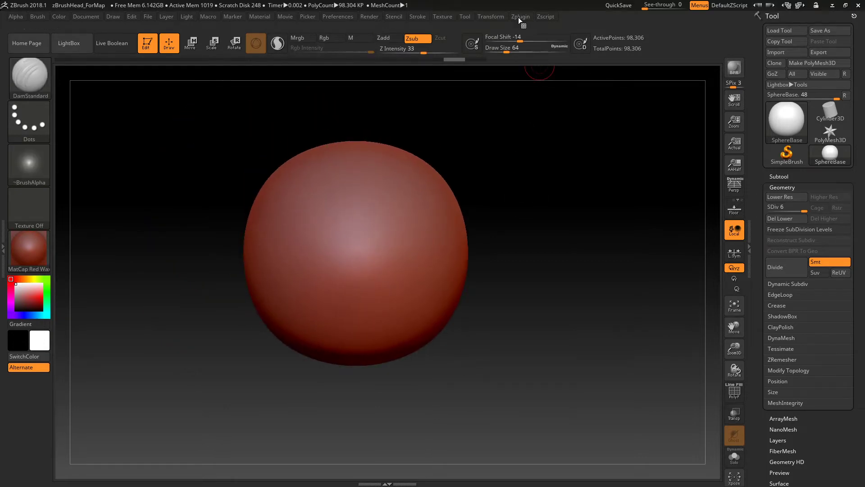
click(520, 17)
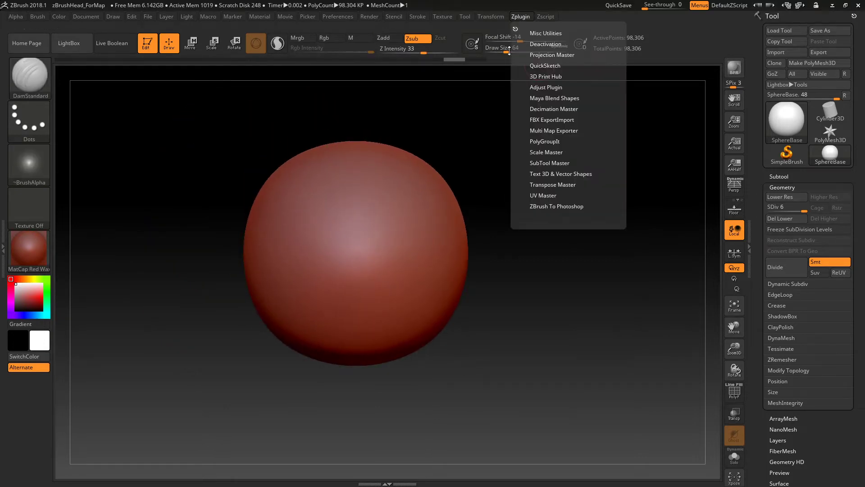
click(490, 17)
click(524, 263)
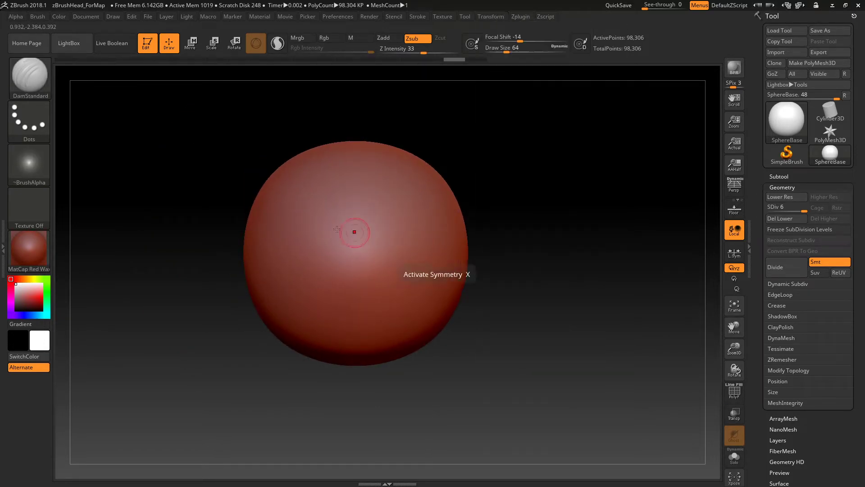
- Pull a mirrored pair of horns out of the upper sides of the sphere with the ChiselCreature brush's Teeth2 shape
mouse_move(337, 228)
alt+mouse_down()
mouse_move(303, 236)
mouse_move(424, 224)
mouse_move(407, 234)
mouse_move(409, 248)
alt+mouse_up()
click(30, 83)
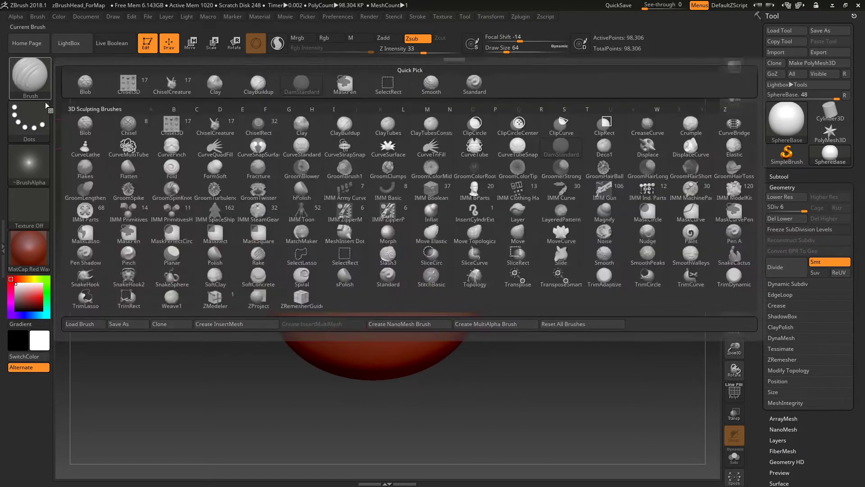
click(41, 89)
click(228, 131)
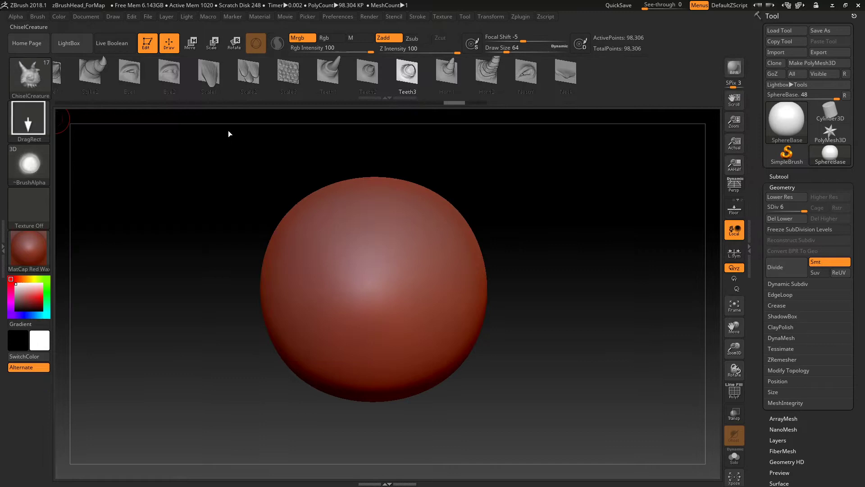
click(367, 79)
alt+drag(516, 232, 554, 239)
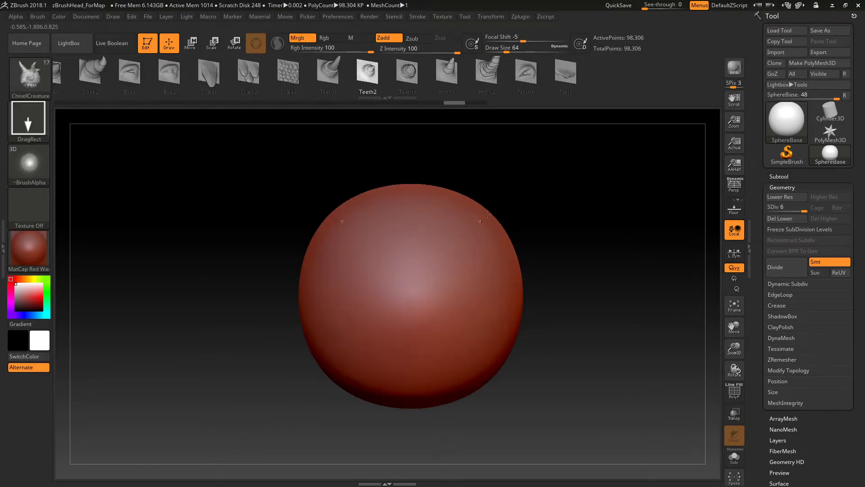
drag(487, 215, 547, 176)
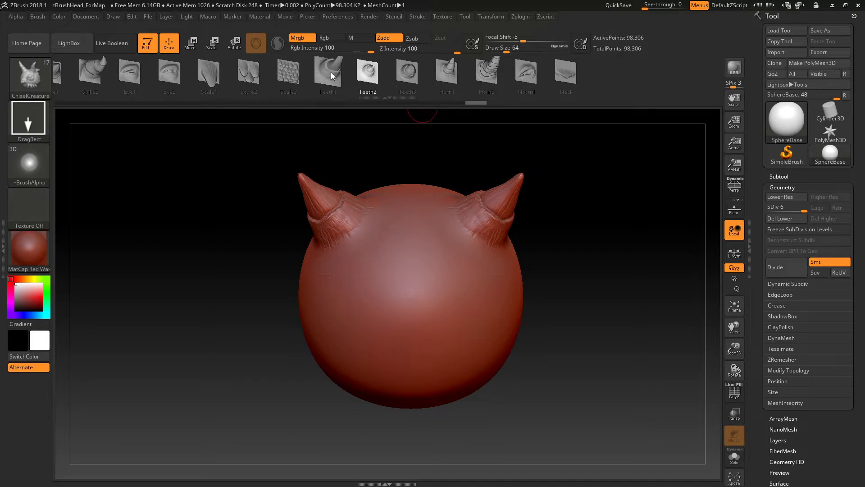
- Add mirrored eyes below the horns with the Eye1 creature shape
click(130, 73)
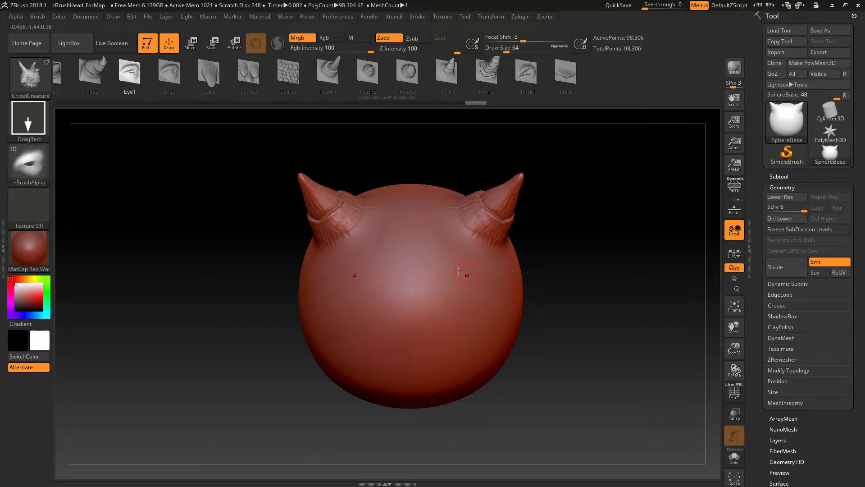
mouse_move(458, 271)
mouse_down()
mouse_move(453, 284)
mouse_move(452, 275)
mouse_move(464, 297)
mouse_up()
key(ctrl+z)
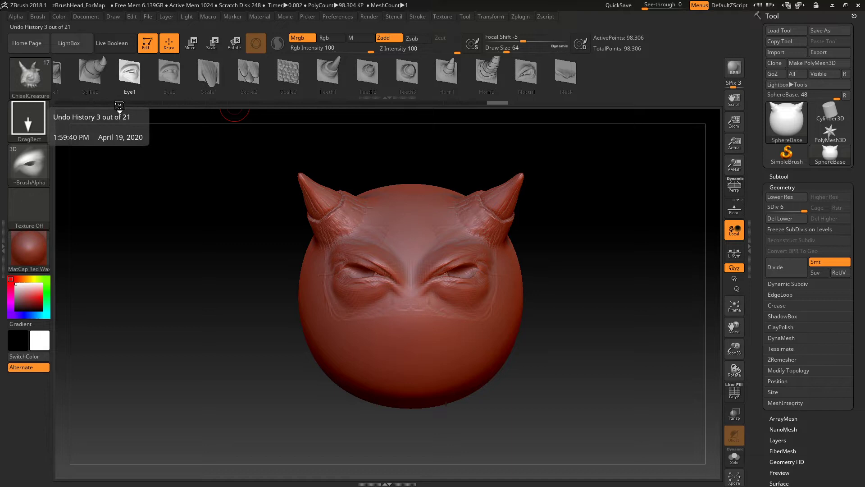
- Add a nose at the face's centre, just below the eyes, with the Nostril creature shape
click(108, 103)
drag(113, 110, 579, 109)
click(614, 72)
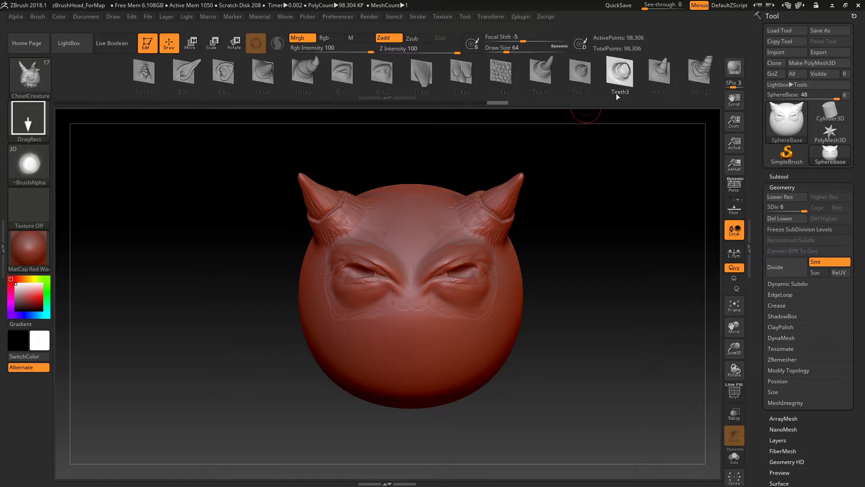
click(184, 72)
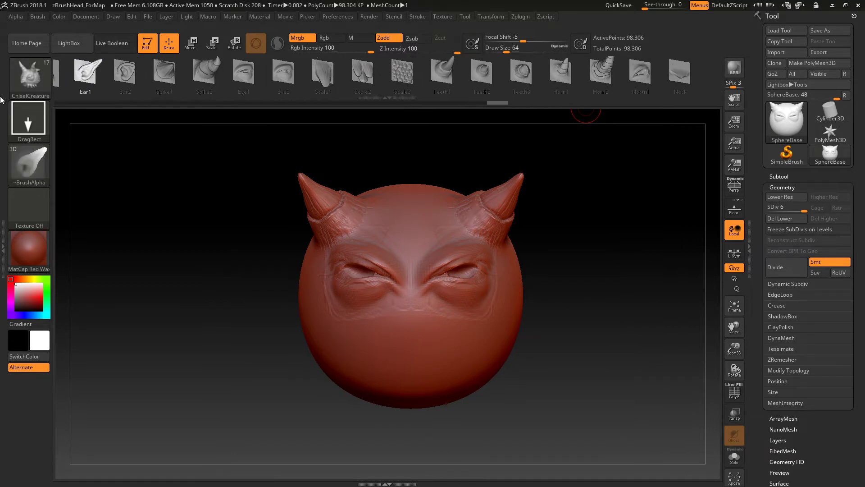
click(640, 72)
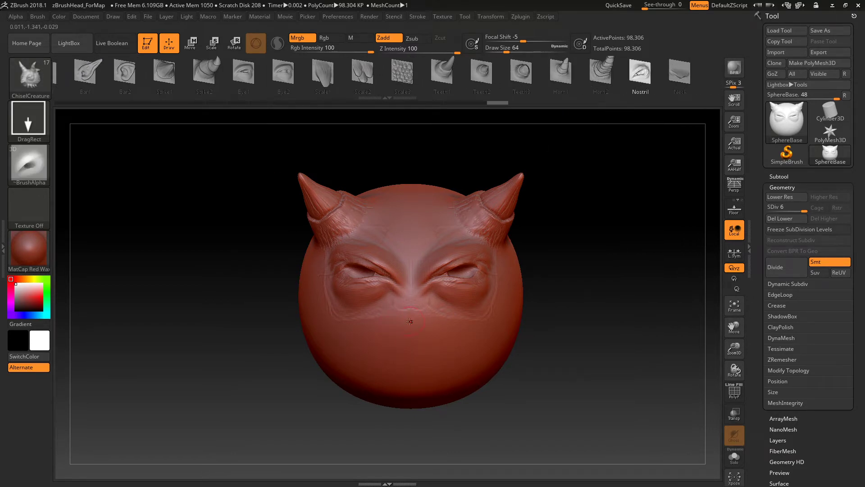
mouse_move(410, 322)
mouse_down()
mouse_move(450, 294)
mouse_move(435, 325)
mouse_up()
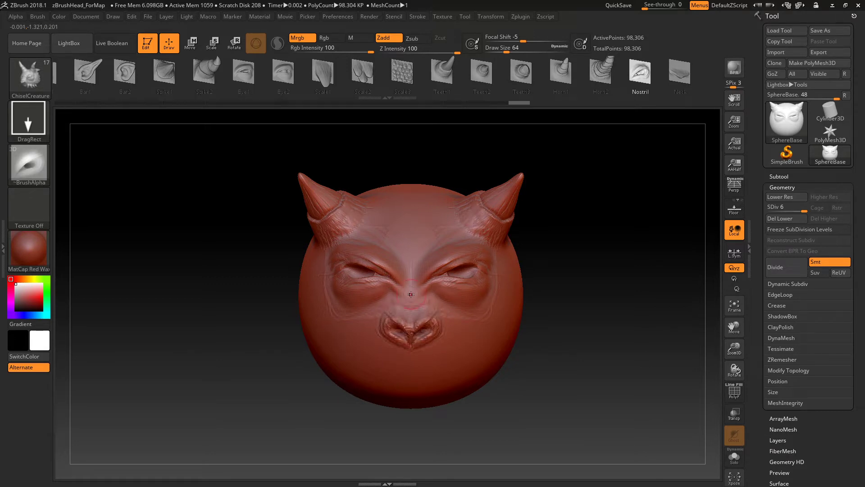
- Switch to the DamStandard brush and carve a wide, upward-curving upper mouth line below the nose
click(40, 88)
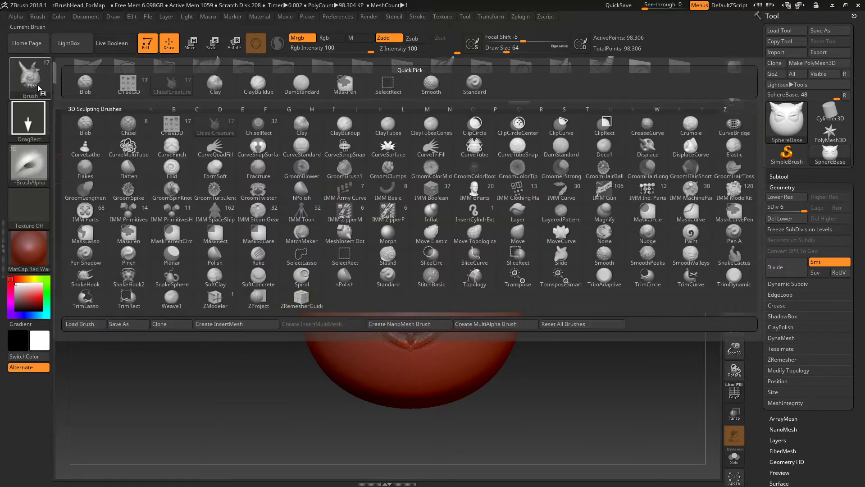
click(129, 133)
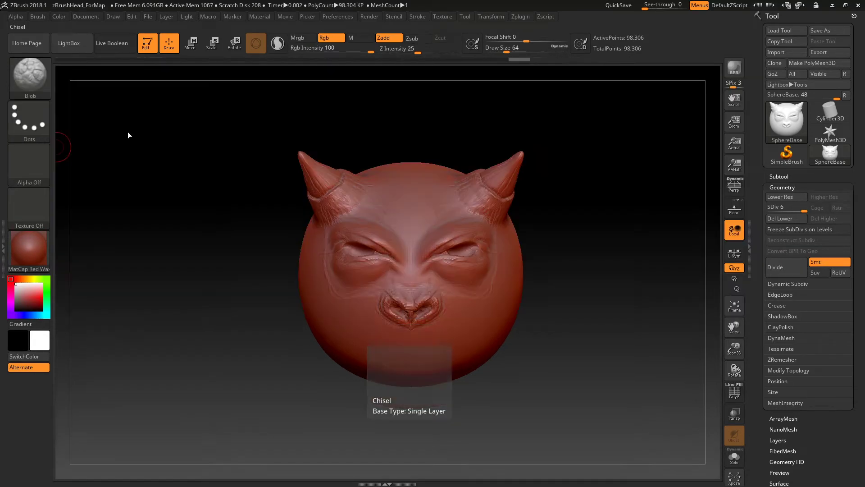
key(b)
key(d)
key(s)
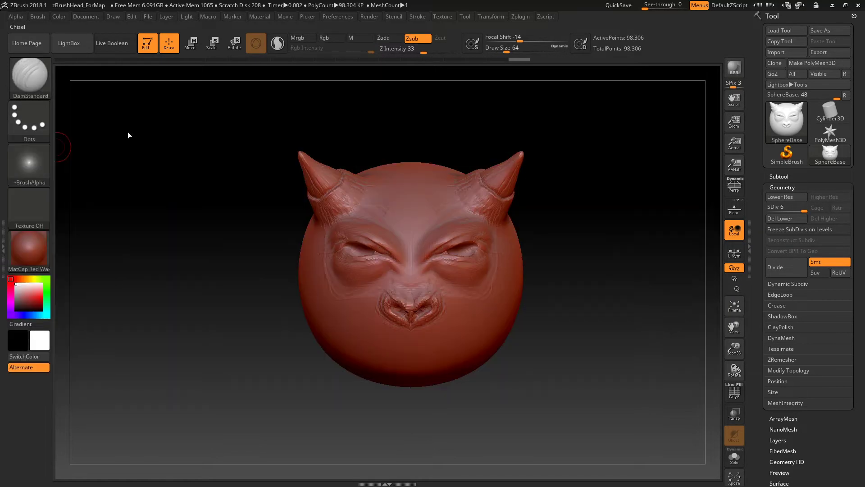
right_drag(348, 331, 332, 315)
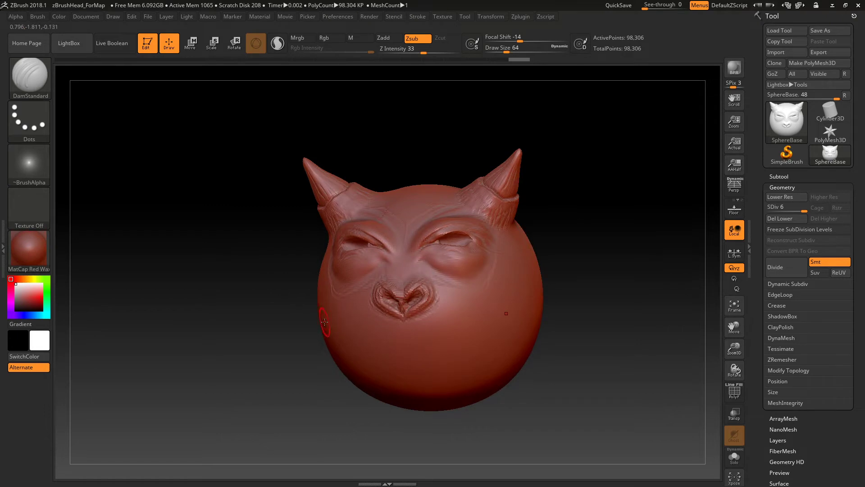
drag(325, 322, 412, 345)
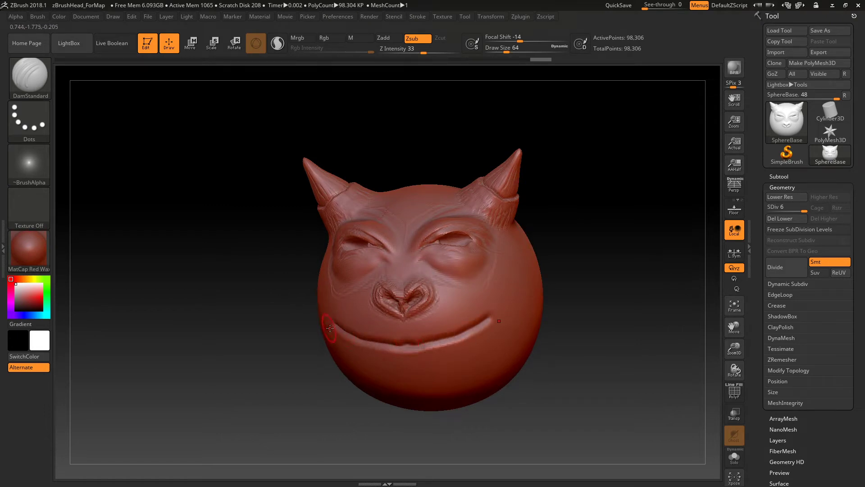
- Carve the lower mouth line and a row of pointed teeth inside the grin
mouse_move(330, 328)
mouse_down()
mouse_move(356, 356)
mouse_move(392, 375)
mouse_move(415, 373)
mouse_up()
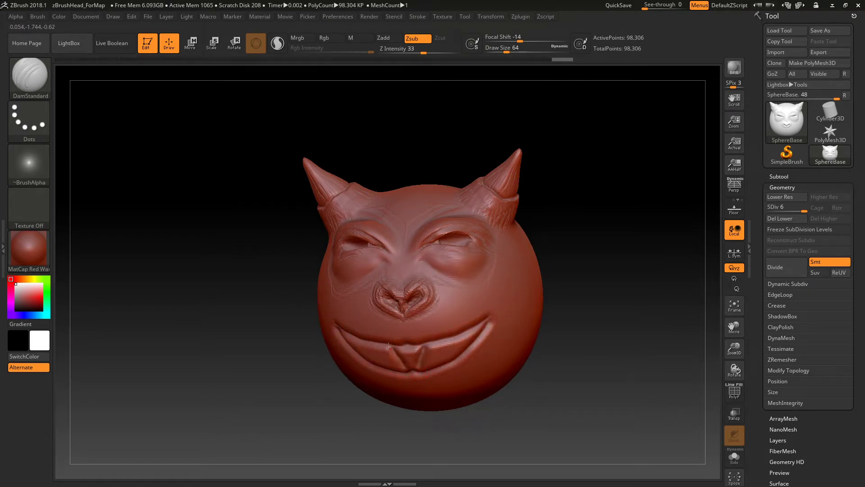
mouse_move(389, 347)
mouse_down()
mouse_move(369, 363)
mouse_move(349, 340)
mouse_up()
mouse_move(558, 293)
right_down()
mouse_move(594, 279)
mouse_move(518, 273)
mouse_move(585, 266)
mouse_move(599, 271)
mouse_move(595, 286)
right_up()
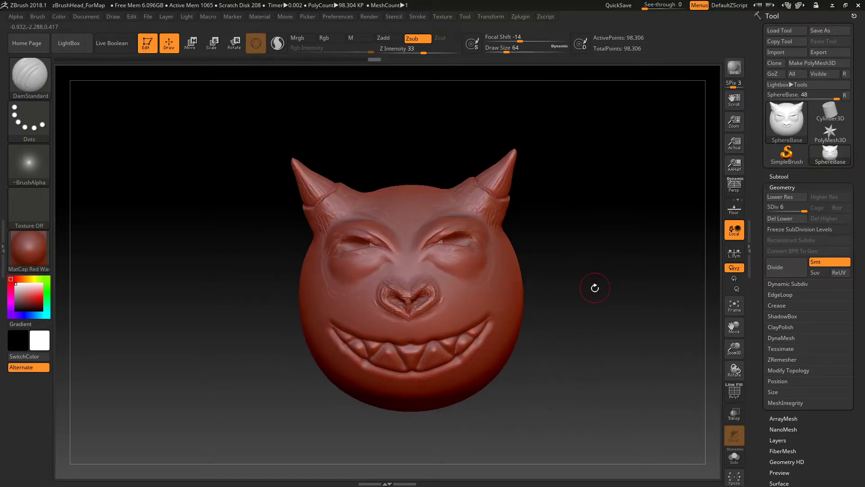
- Lower the sculpted head to subdivision level 1
click(789, 187)
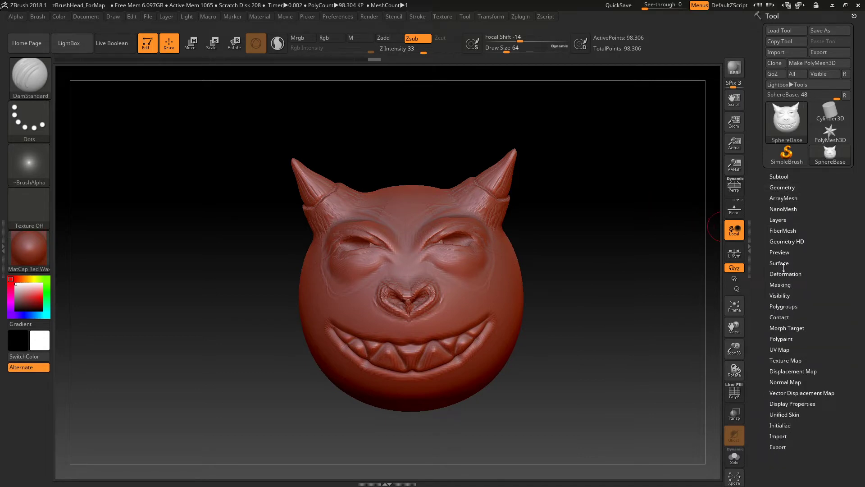
click(795, 328)
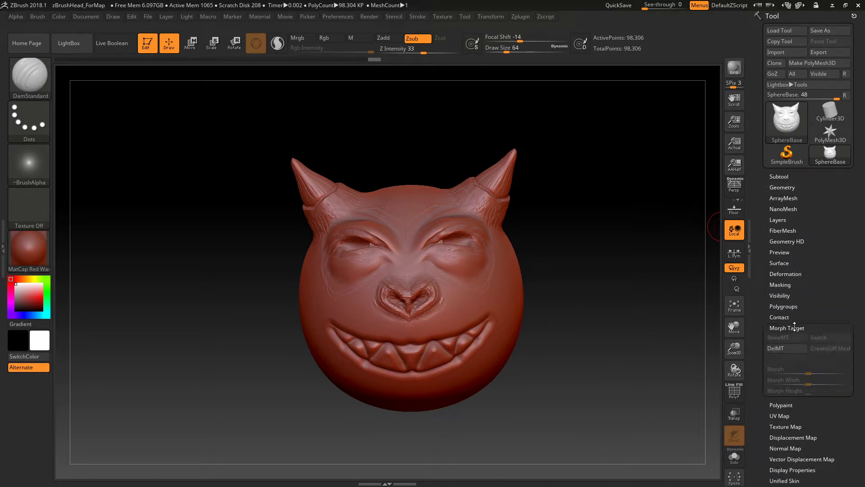
click(789, 187)
key(shift+d)
key(shift+d)
key(shift+d)
key(shift+d)
key(shift+d)
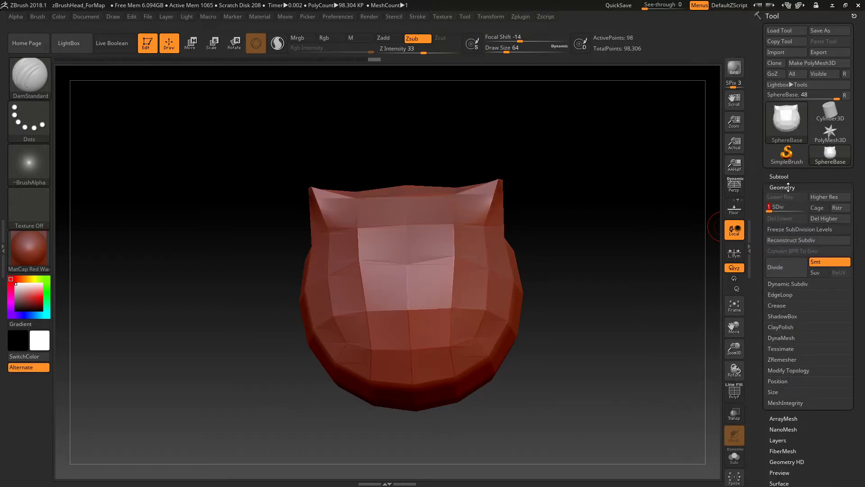
- Compare the low-poly sculpted head with the original sphere by switching the stored morph target back and forth
click(788, 187)
click(791, 328)
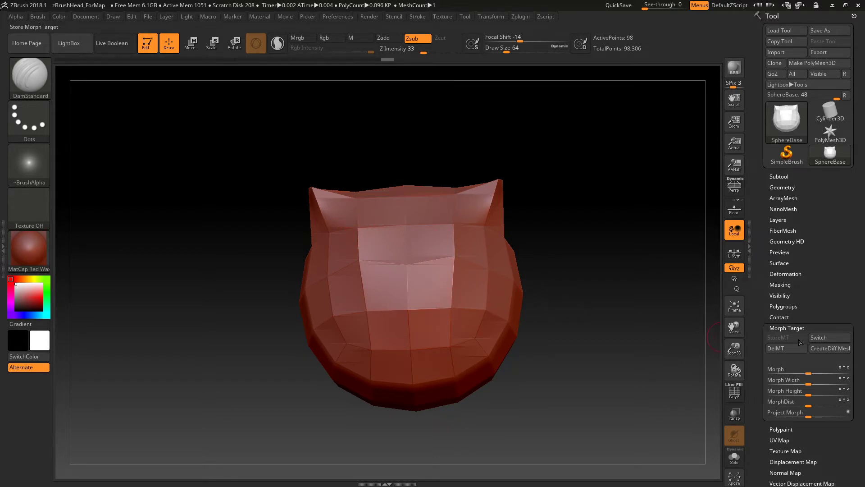
click(830, 337)
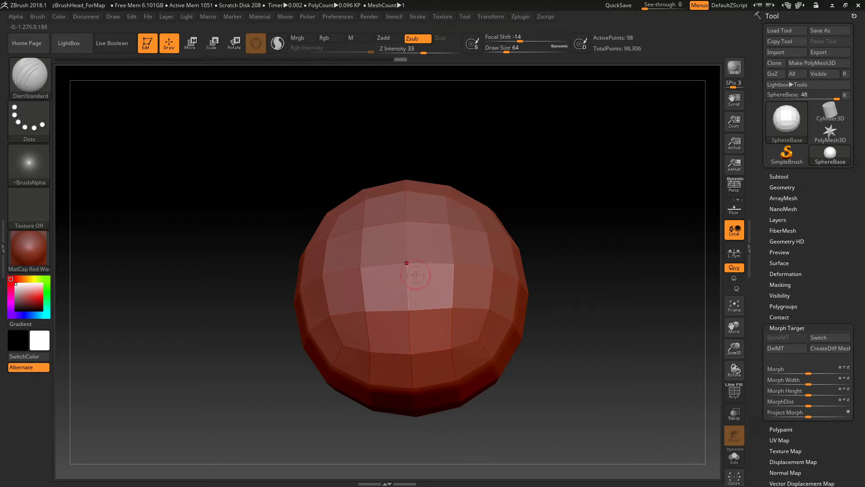
click(823, 338)
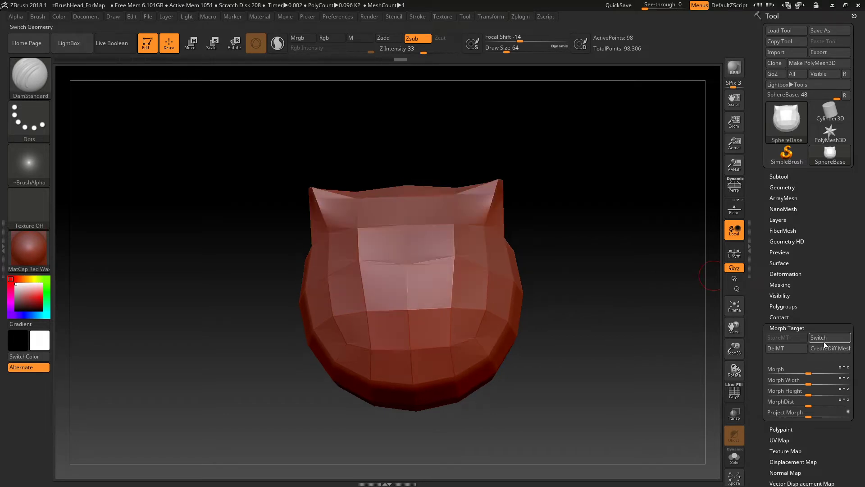
click(823, 339)
click(824, 339)
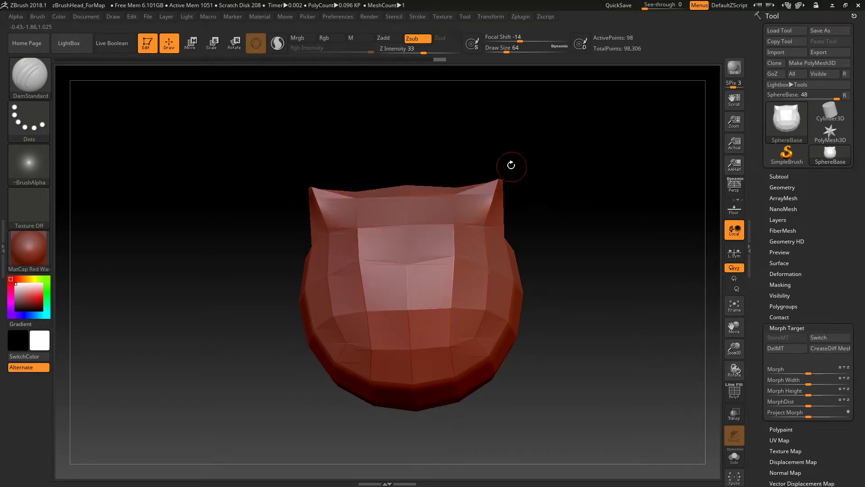
- Orbit around the low-poly head and switch it to the stored original sphere shape
drag(536, 194, 489, 193)
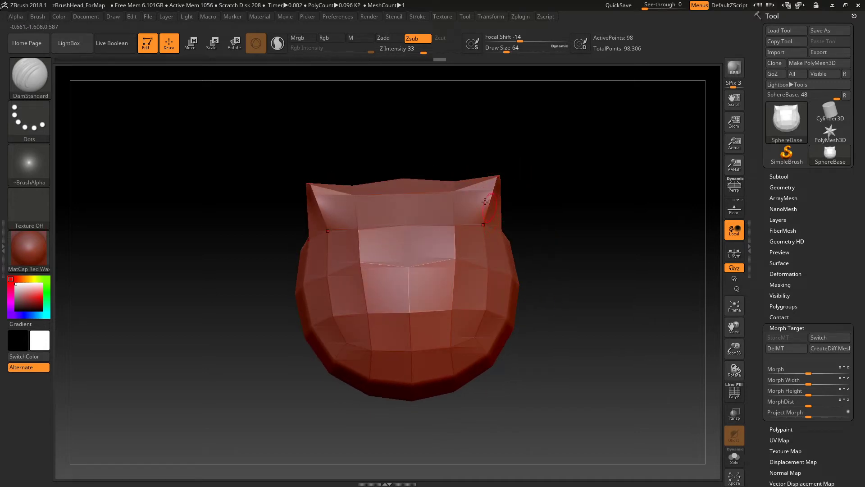
drag(531, 207, 543, 223)
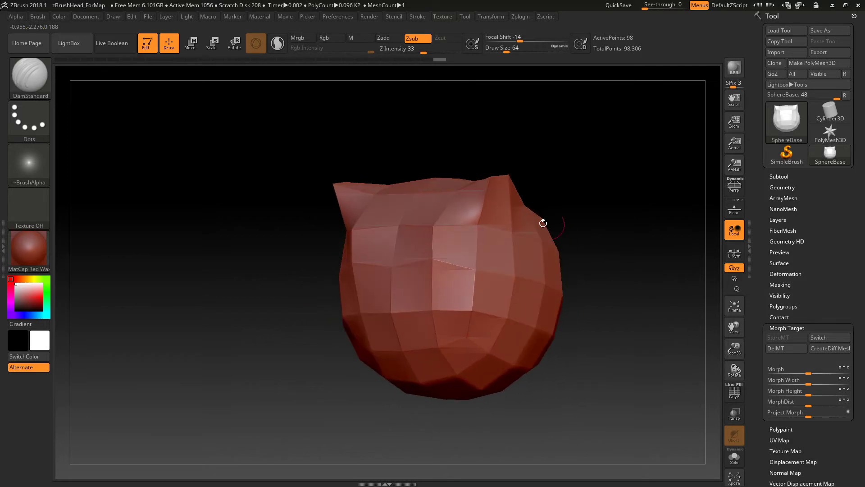
click(831, 339)
drag(476, 150, 531, 178)
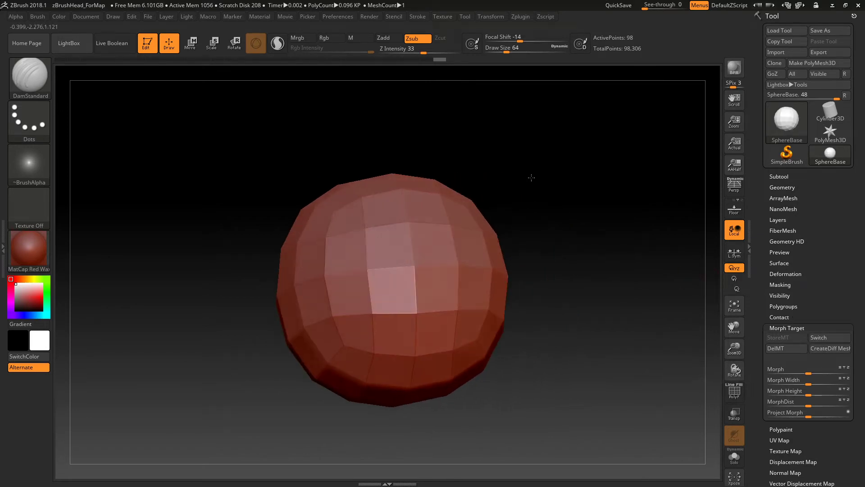
- Review the sphere's UV map settings, including the map size and Morph UV options
click(787, 328)
drag(839, 302, 834, 263)
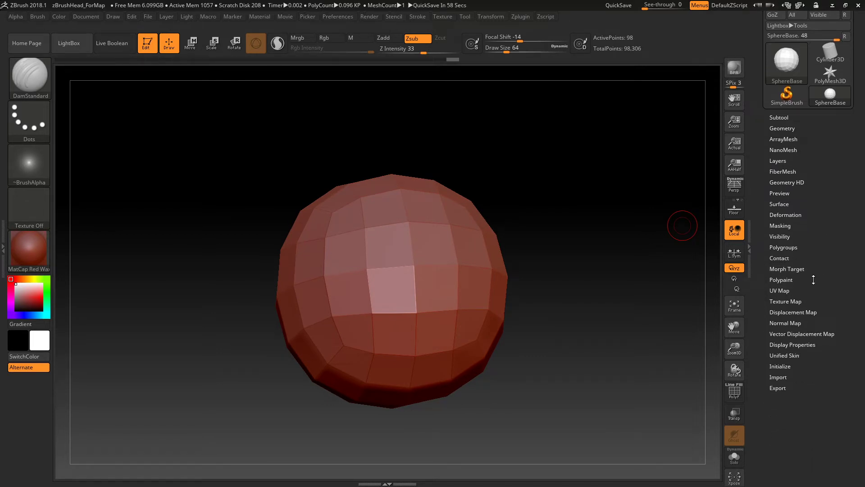
click(784, 291)
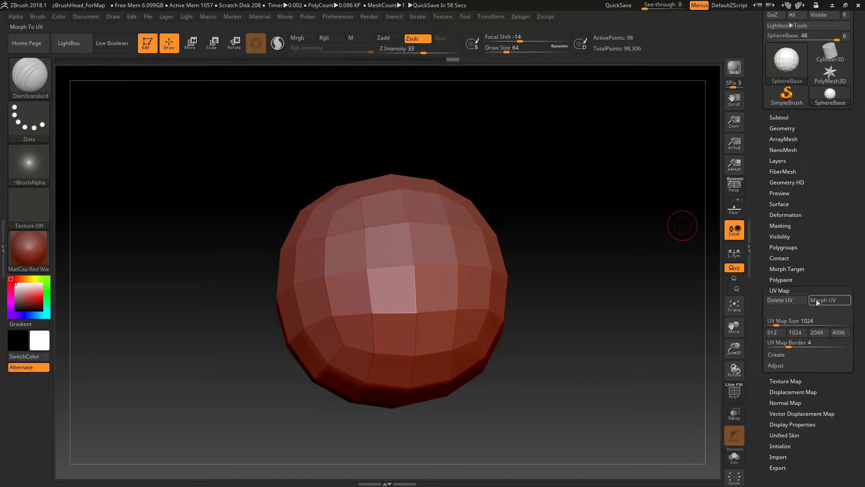
click(786, 290)
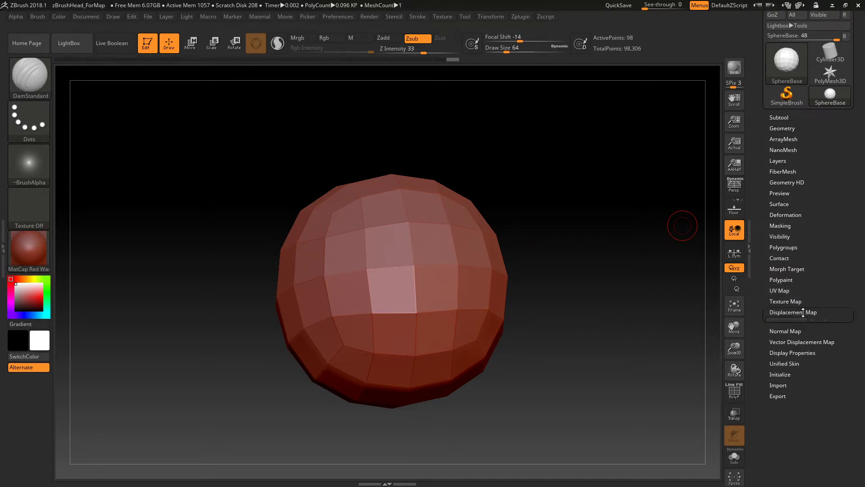
- Open the displacement map settings and keep DPSubPix at 1
click(803, 312)
scroll(846, 225, down, 3)
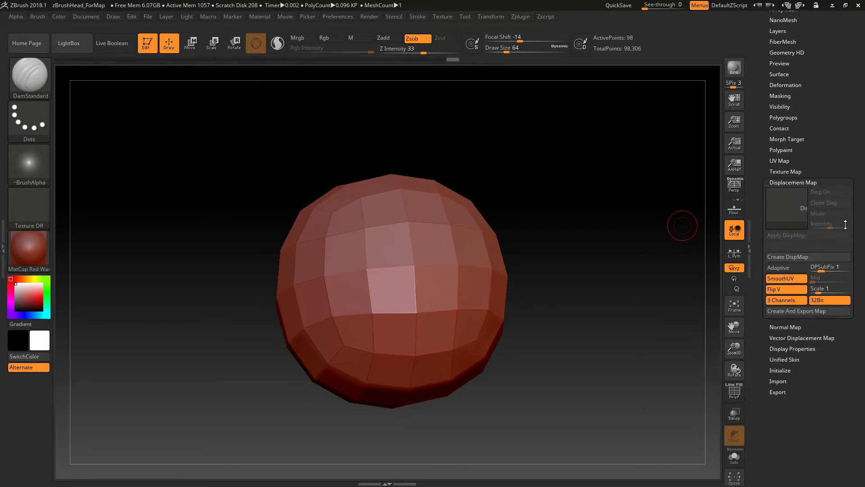
scroll(846, 225, down, 1)
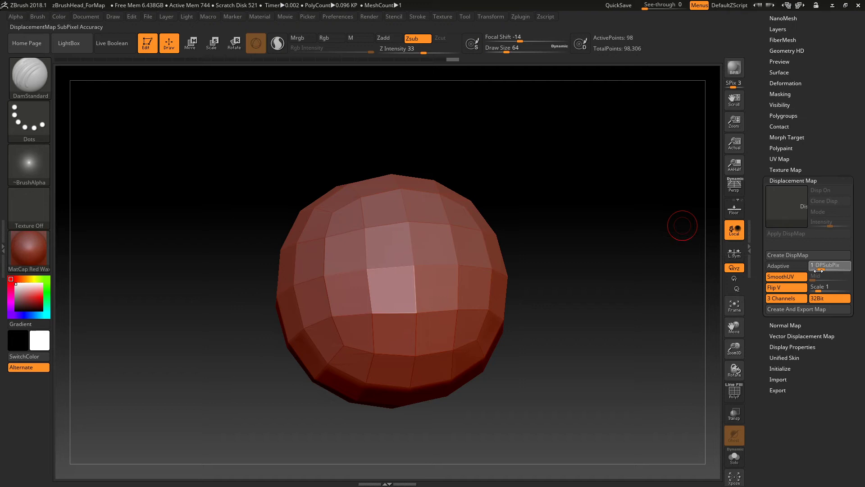
click(828, 270)
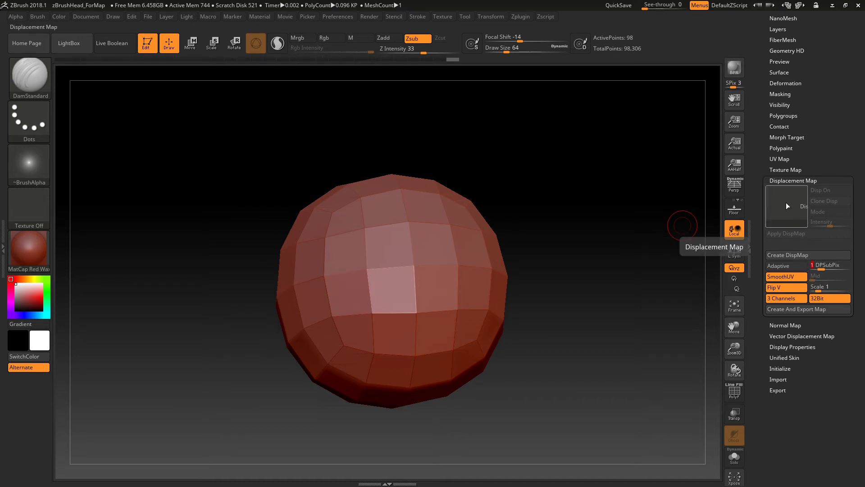
- Temporarily assign Alpha 10 to the displacement map to set Mid to 0, and restore the slot to Alpha Off
click(804, 216)
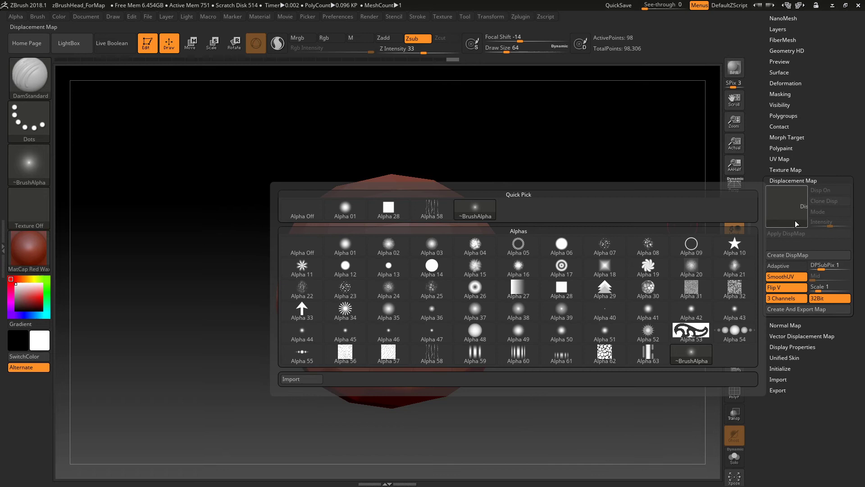
click(741, 248)
click(785, 195)
click(737, 250)
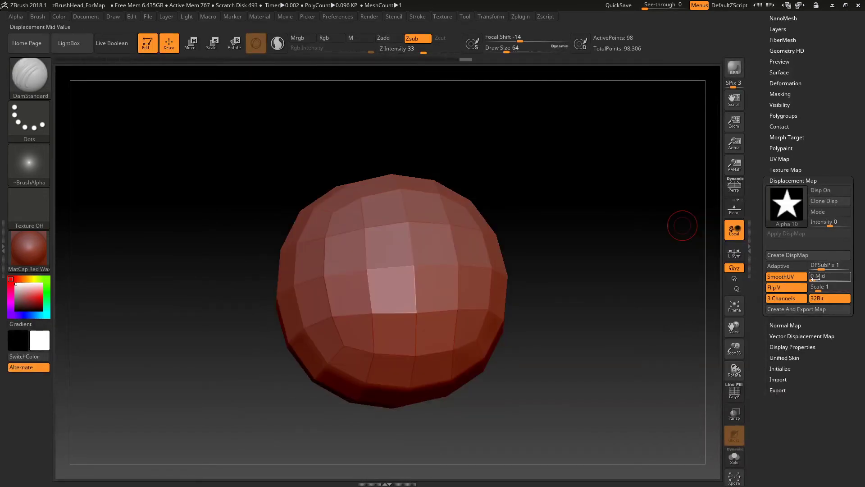
drag(818, 276, 811, 276)
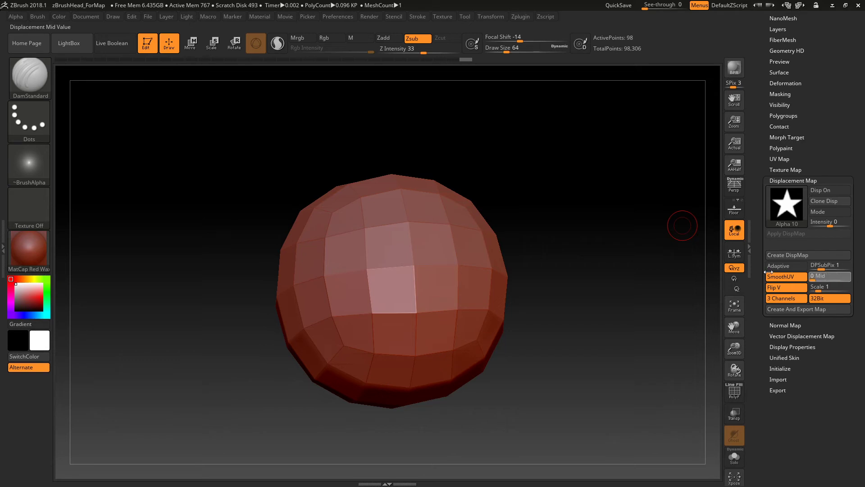
click(770, 211)
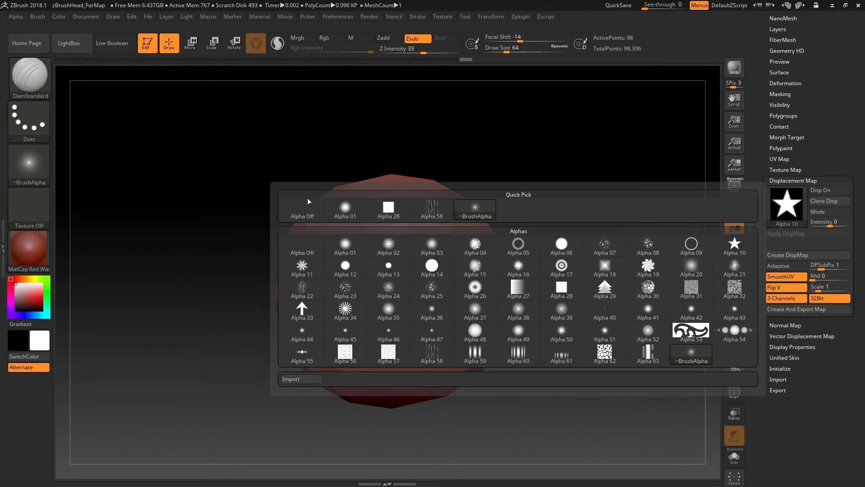
click(306, 209)
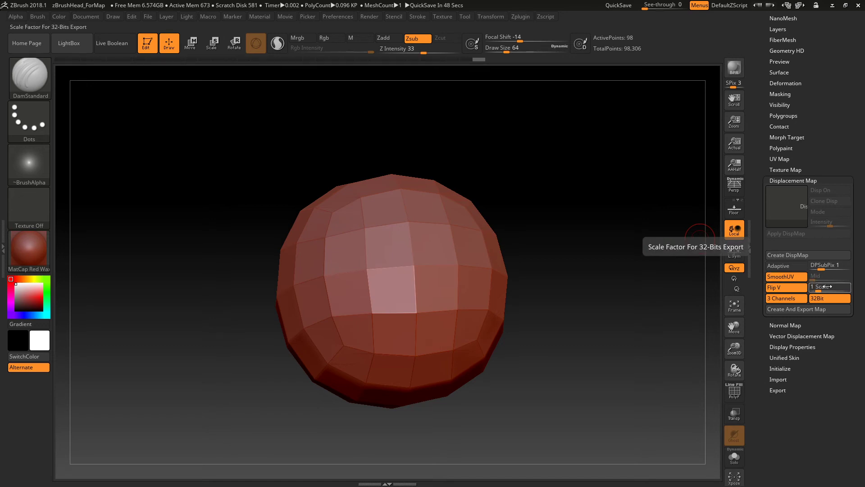
- Create and export the displacement map as a 32-bit, 3-channel TIF named testmap, without exporting the base mesh
click(811, 309)
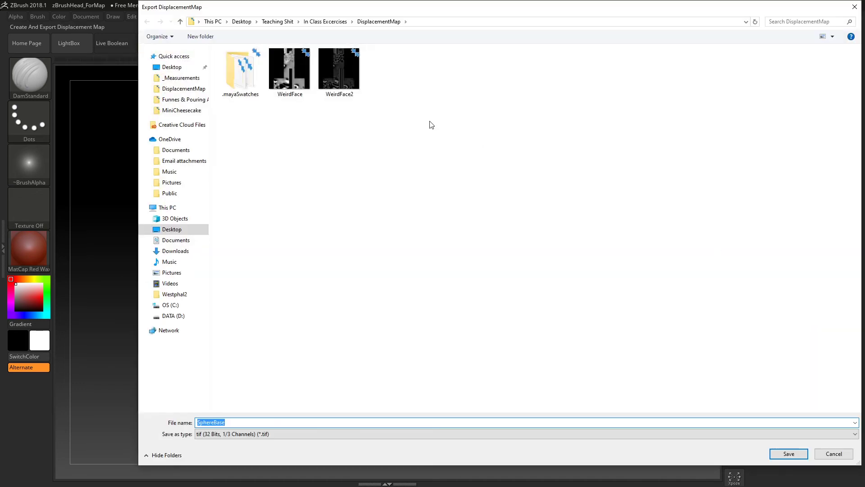
text(testmap)
key(Return)
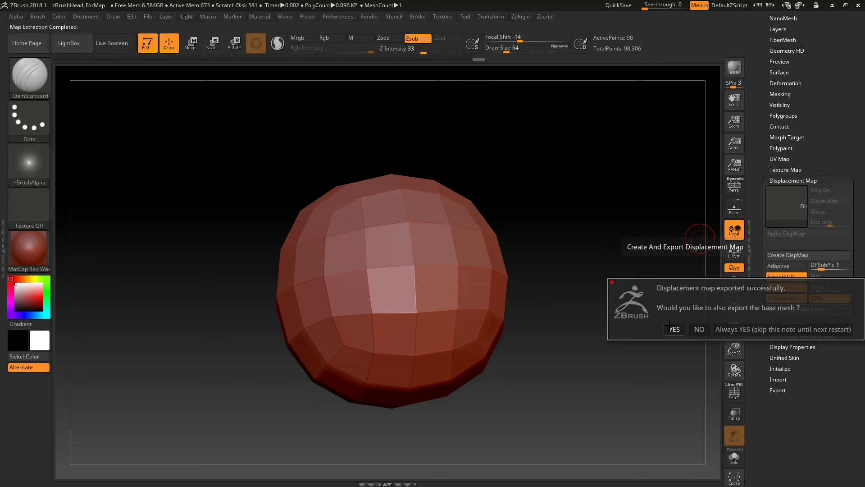
click(699, 330)
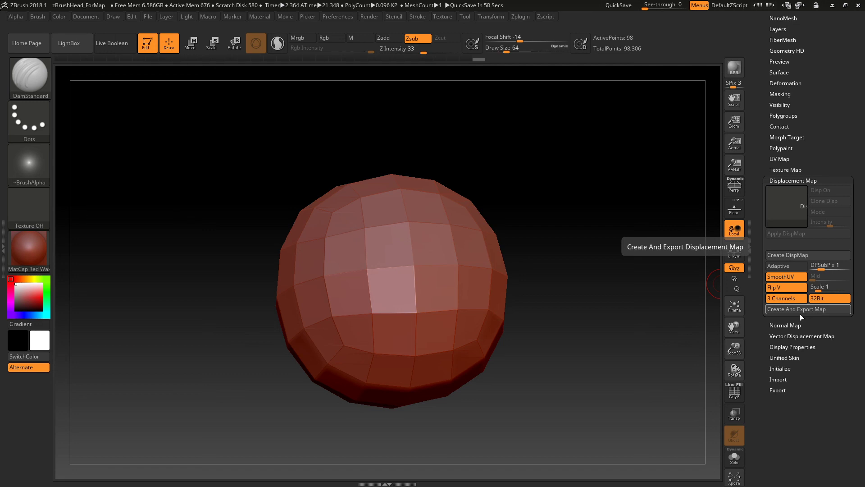
- Switch to Maya, hide Group1, Group49147 and dup_Group1, and unhide the pCube1 sphere
click(833, 5)
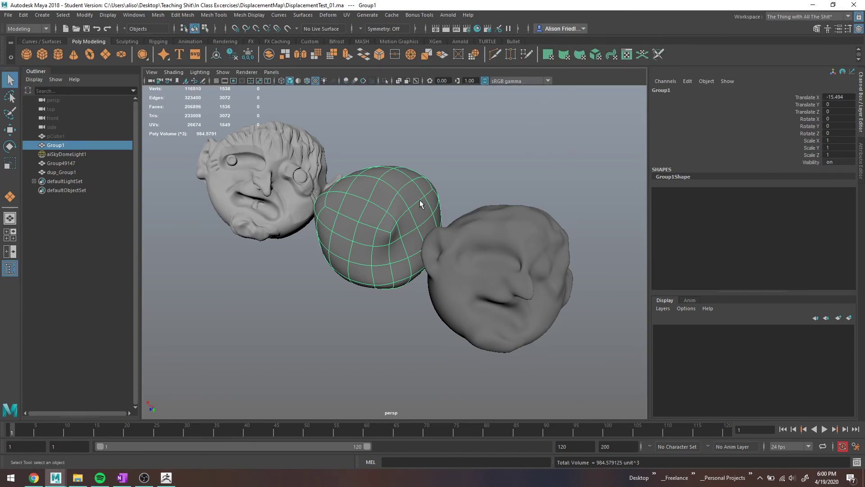
ctrl+click(69, 163)
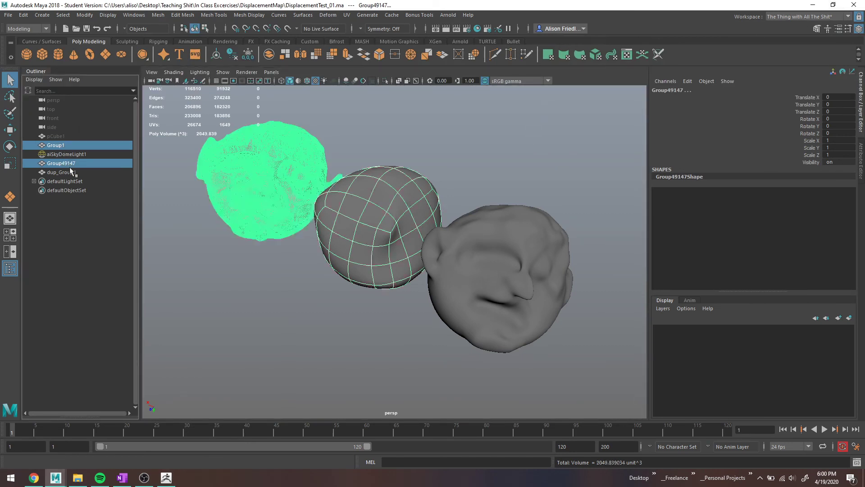
ctrl+click(69, 172)
key(ctrl+h)
click(61, 135)
key(shift+h)
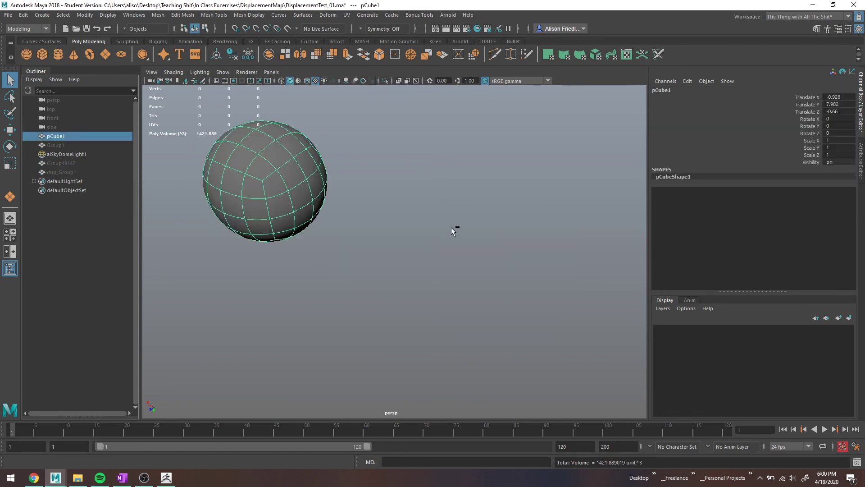
- Duplicate the pCube1 sphere and move the copy beside the original along X, to about -15.83
key(f)
key(ctrl+d)
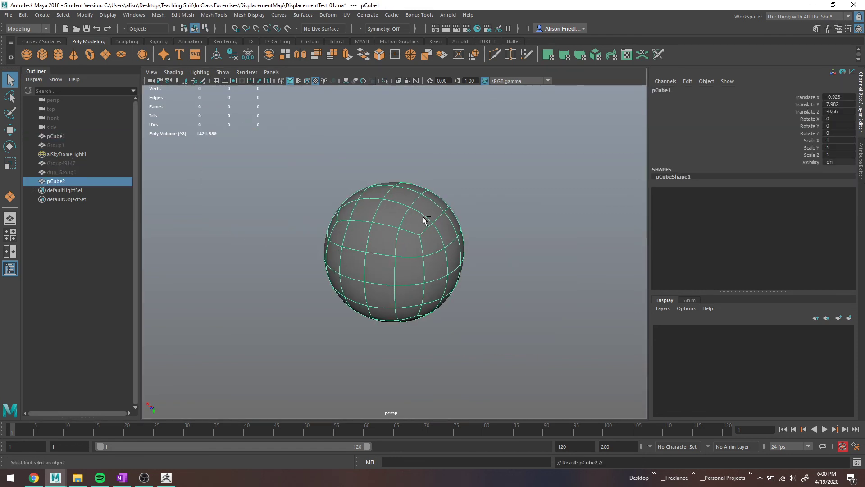
key(w)
middle_drag(424, 221, 514, 220)
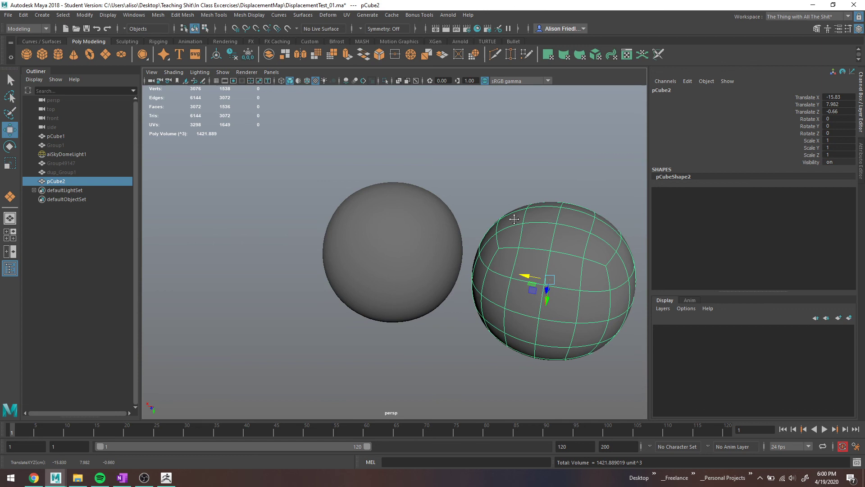
alt+drag(514, 220, 463, 206)
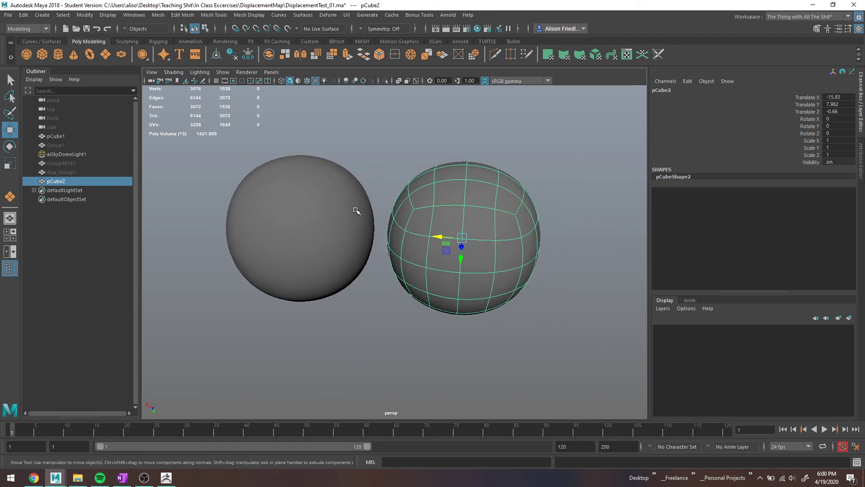